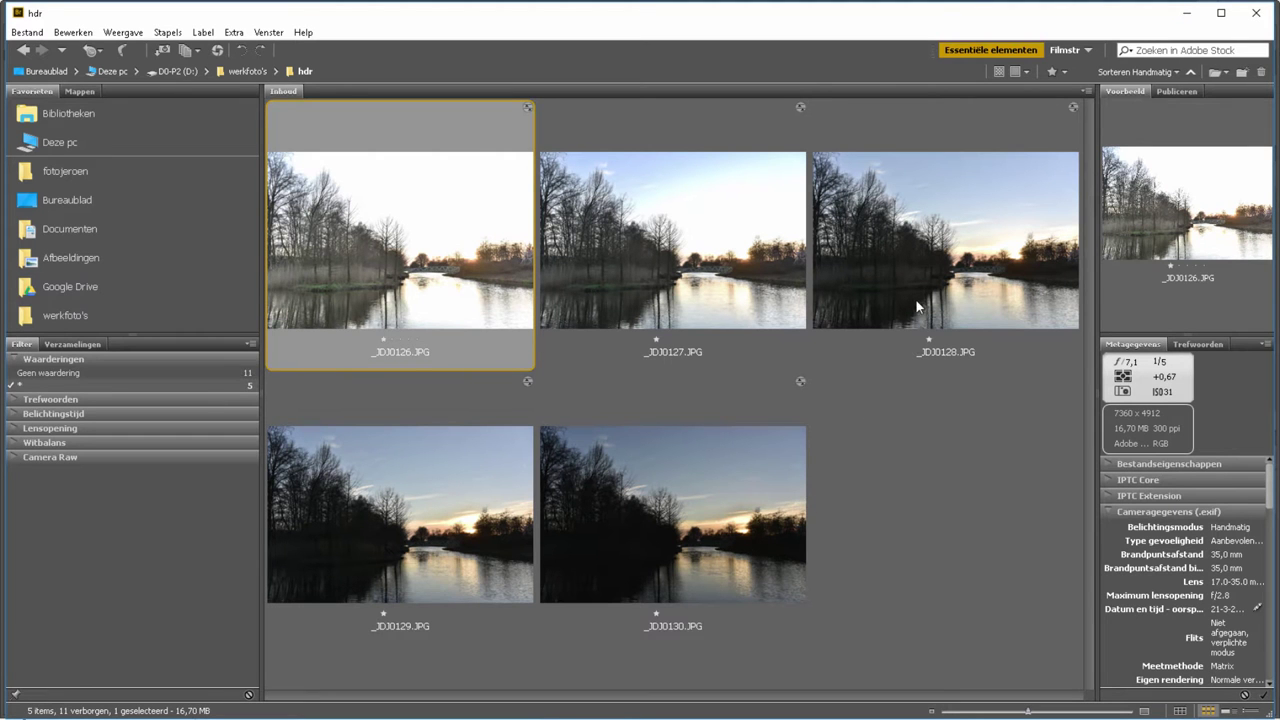
Select _JDJ0128 and enlarge the Bridge thumbnails to one exposure per row, scrolling through them
click(925, 292)
click(1094, 711)
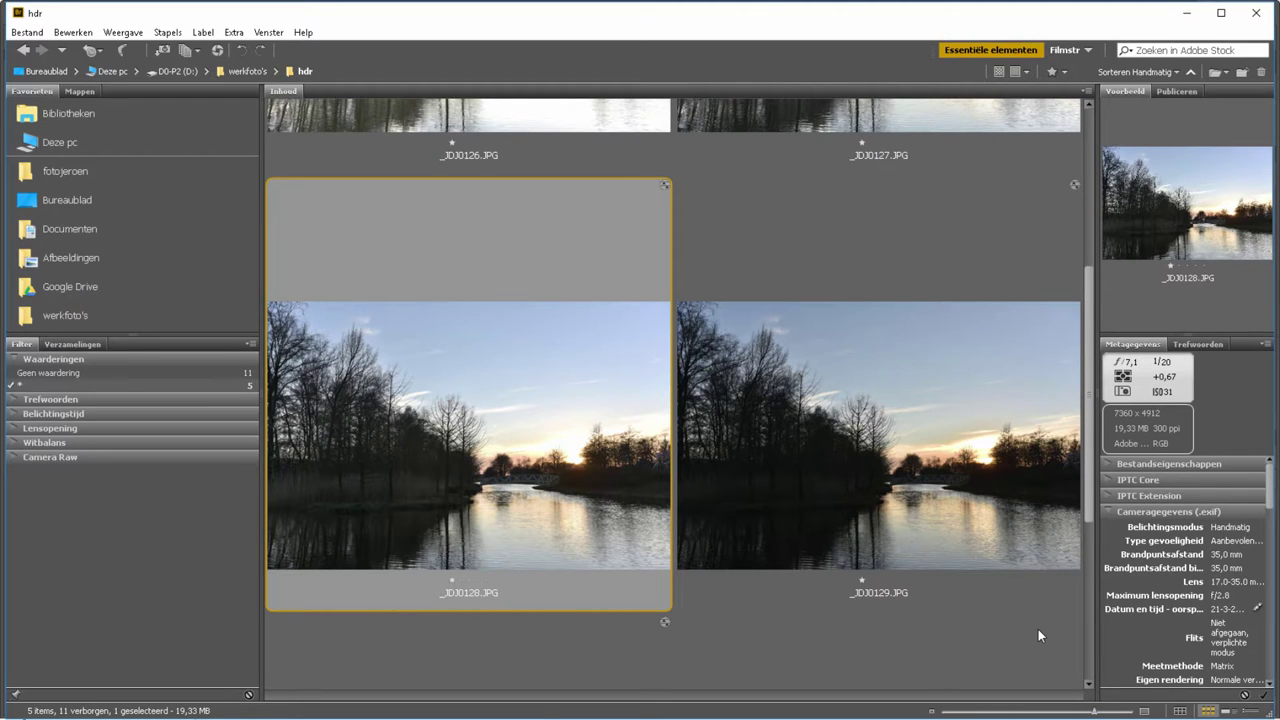
drag(1094, 711, 1116, 711)
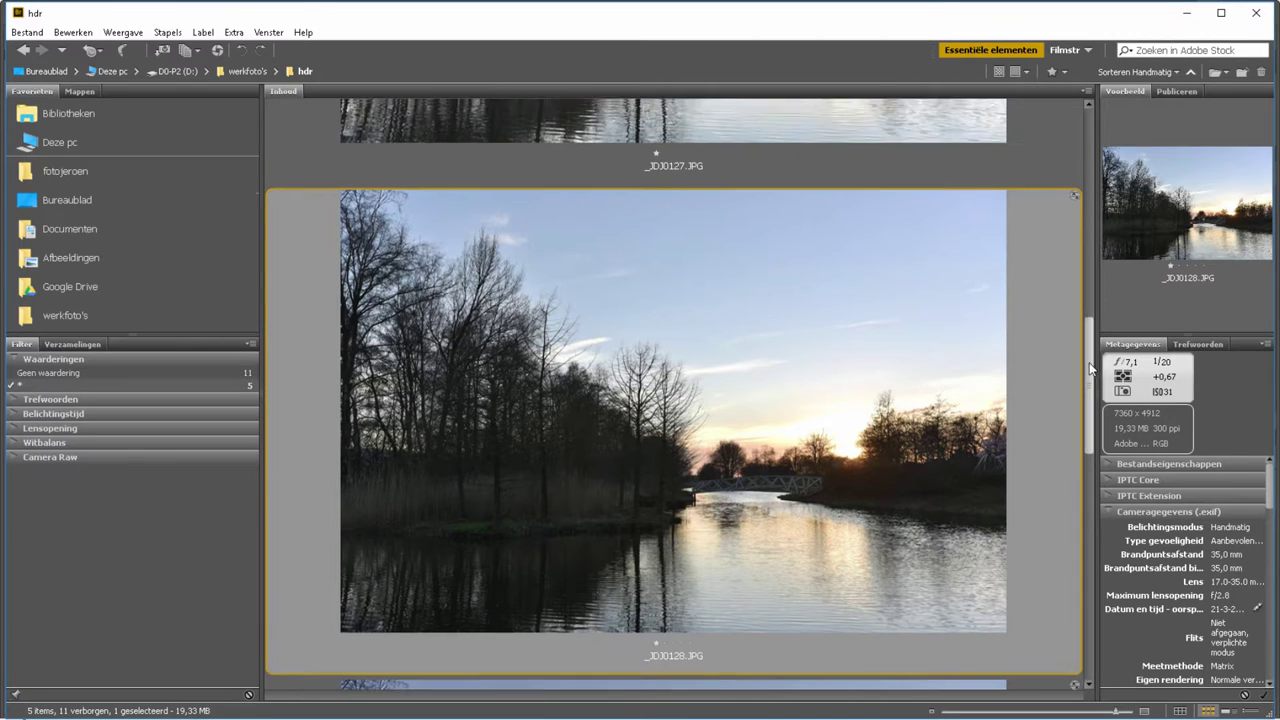
mouse_move(1090, 392)
mouse_down()
mouse_move(1089, 187)
mouse_move(1070, 602)
mouse_up()
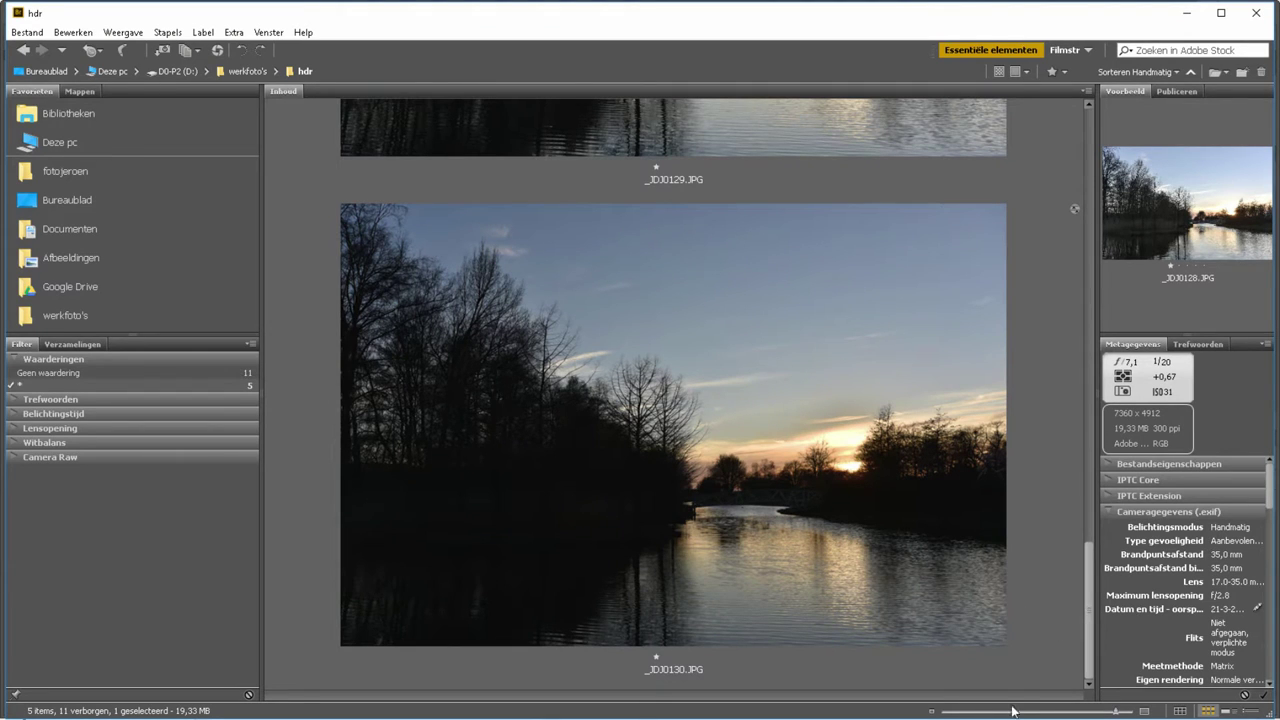
Shrink thumbnails to a five-exposure grid, compare _JDJ0126 and _JDJ0130, then deselect
click(1022, 711)
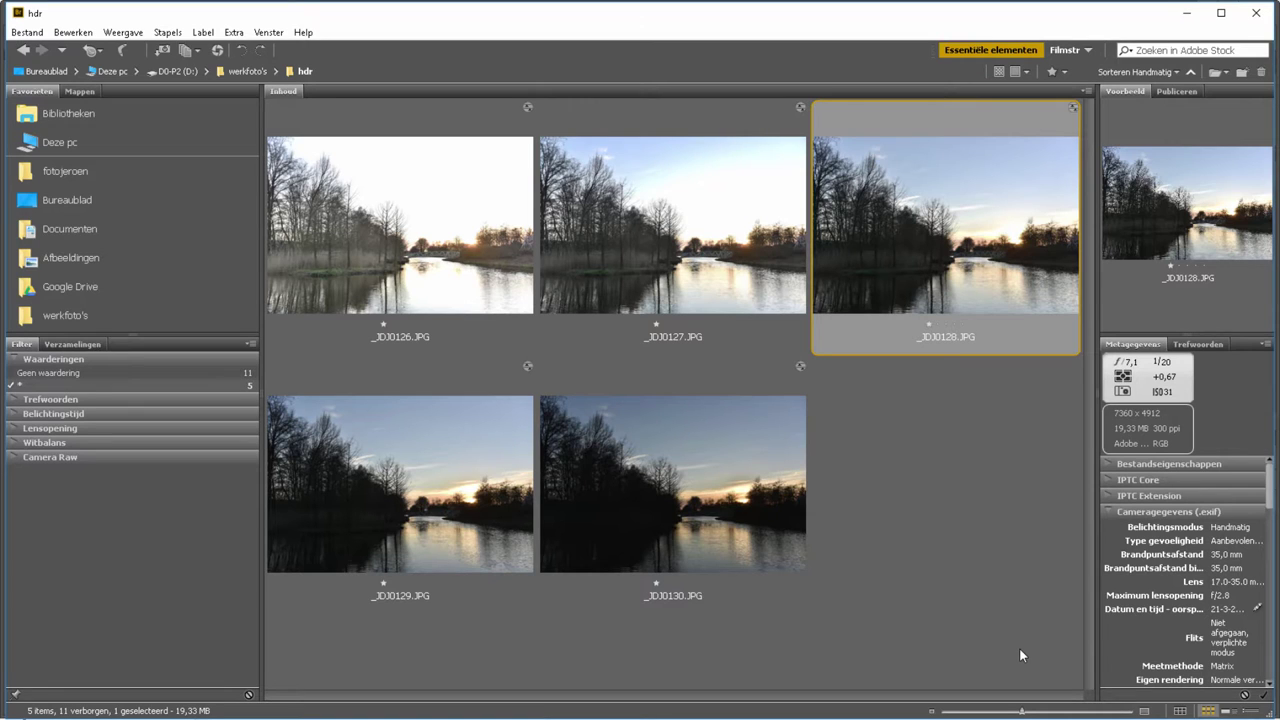
click(388, 236)
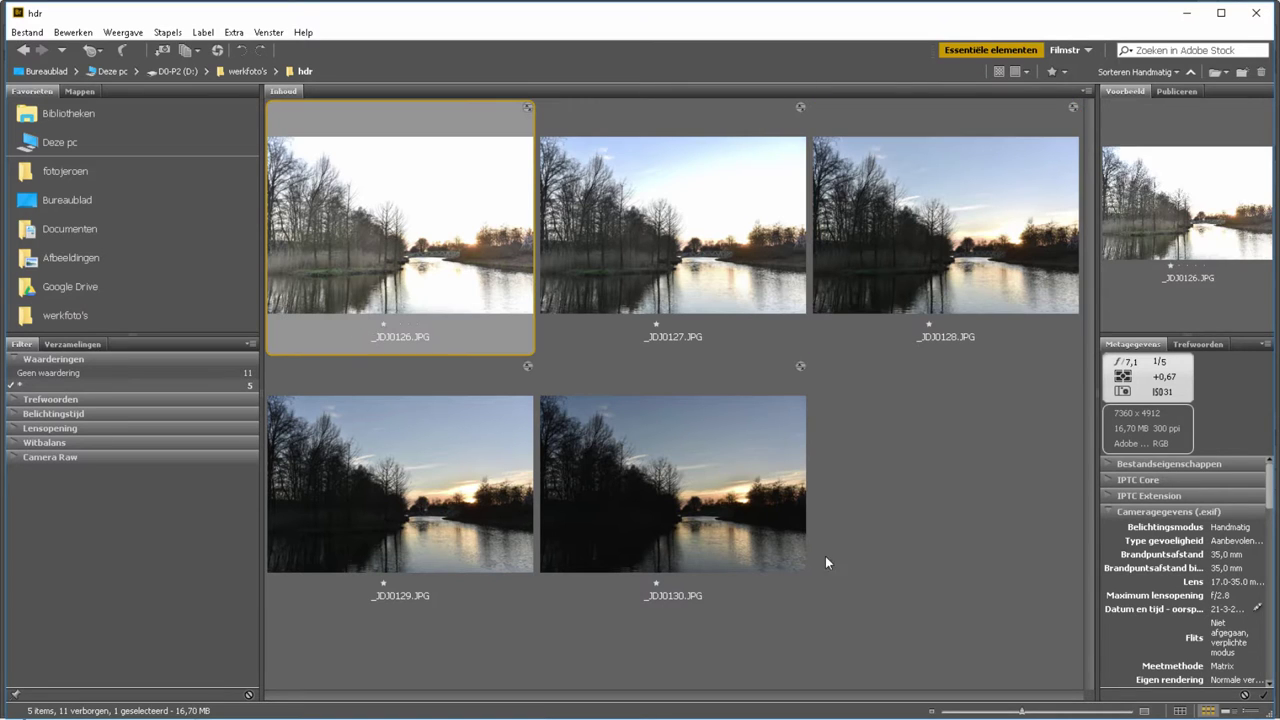
click(686, 477)
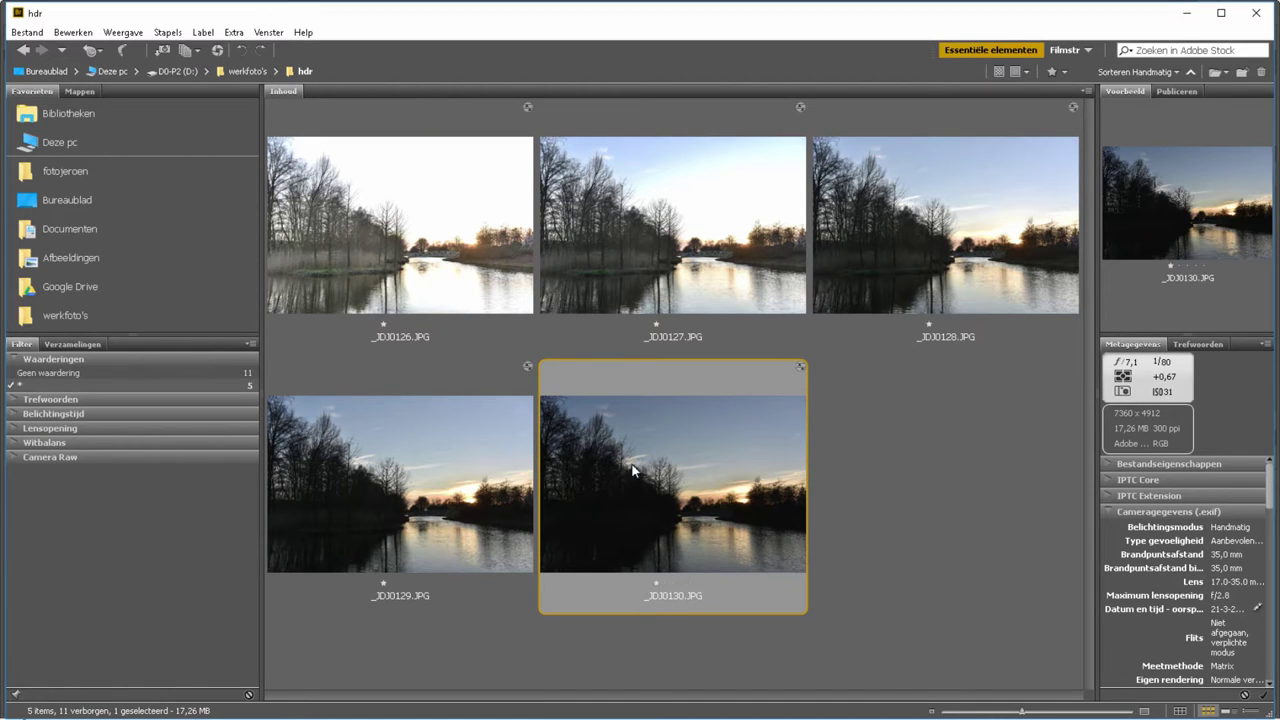
click(1002, 622)
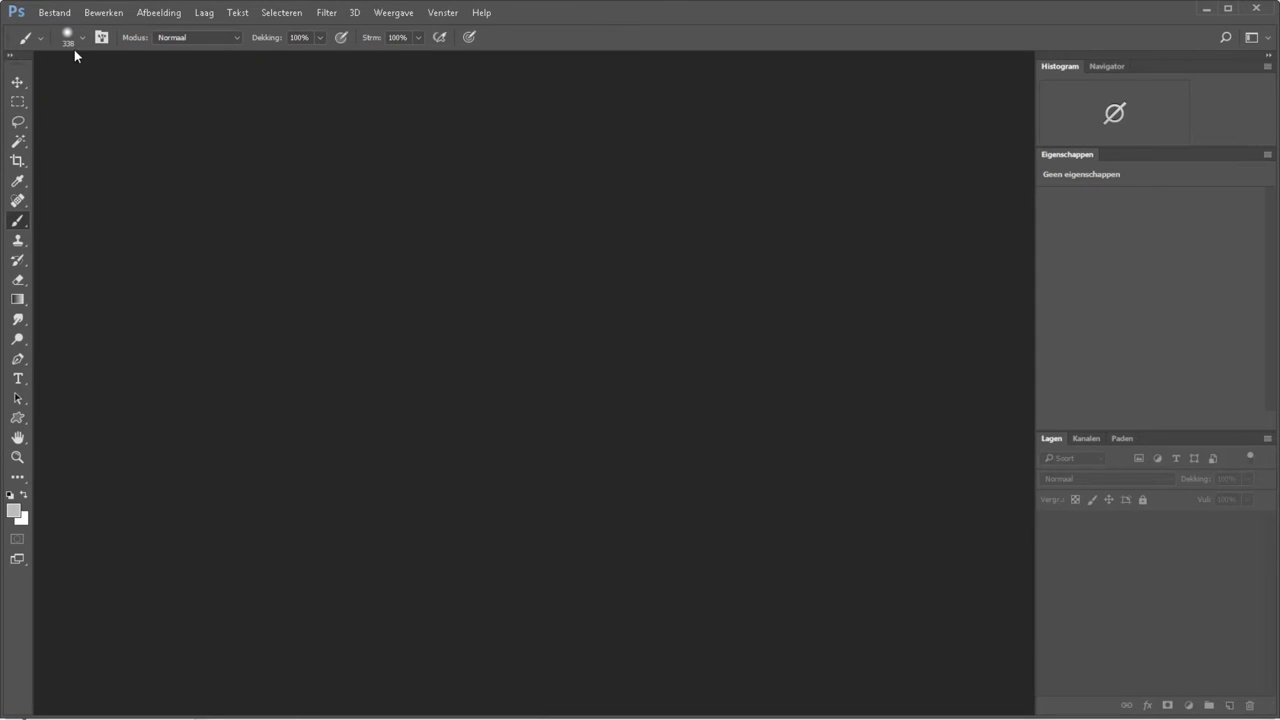
Start Bestand > Automatisch > Samenvoegen tot HDR Pro
click(56, 15)
mouse_move(74, 346)
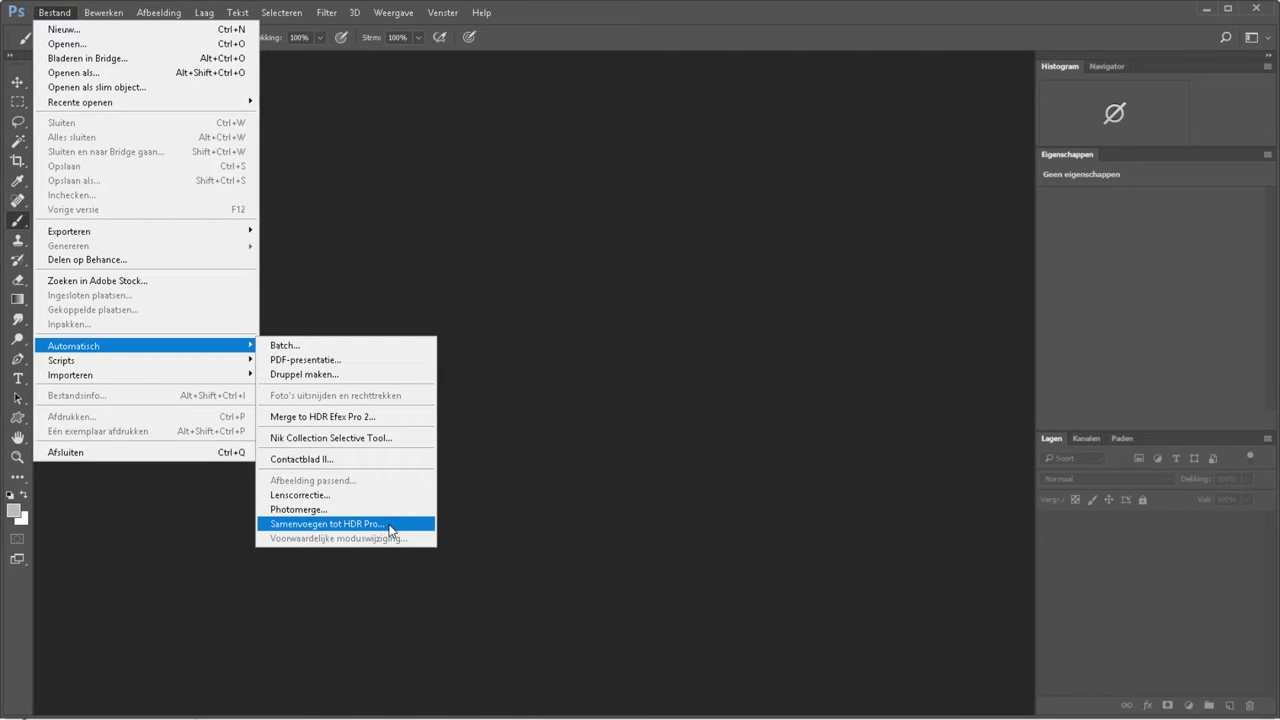
click(398, 528)
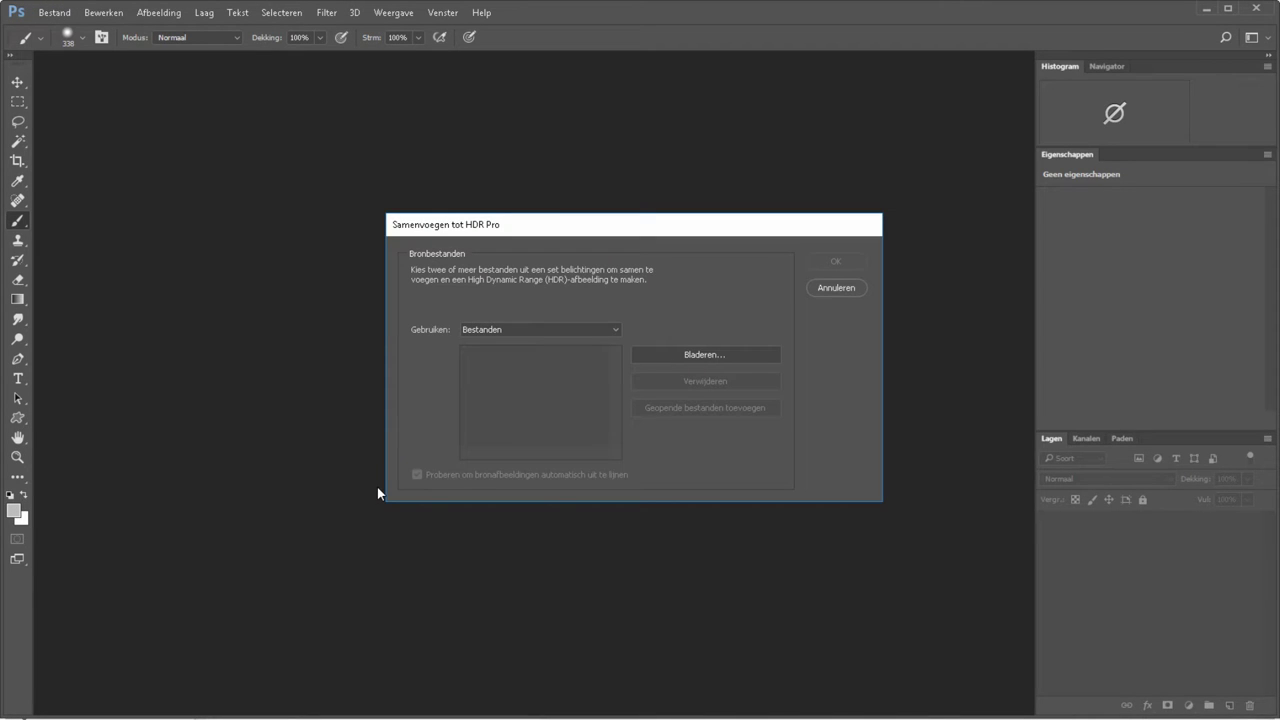
Add all five hdr-folder JPGs, _JDJ0126 through _JDJ0130, as merge source files
click(740, 355)
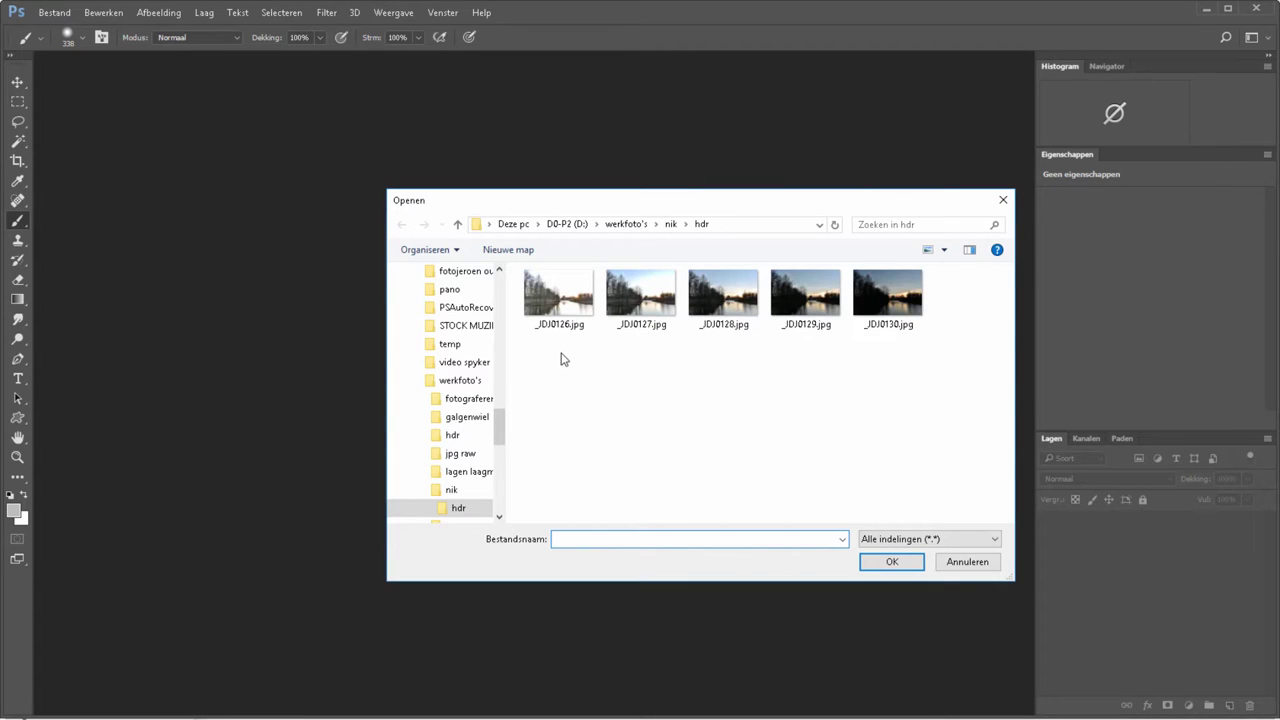
drag(560, 357, 890, 313)
click(886, 561)
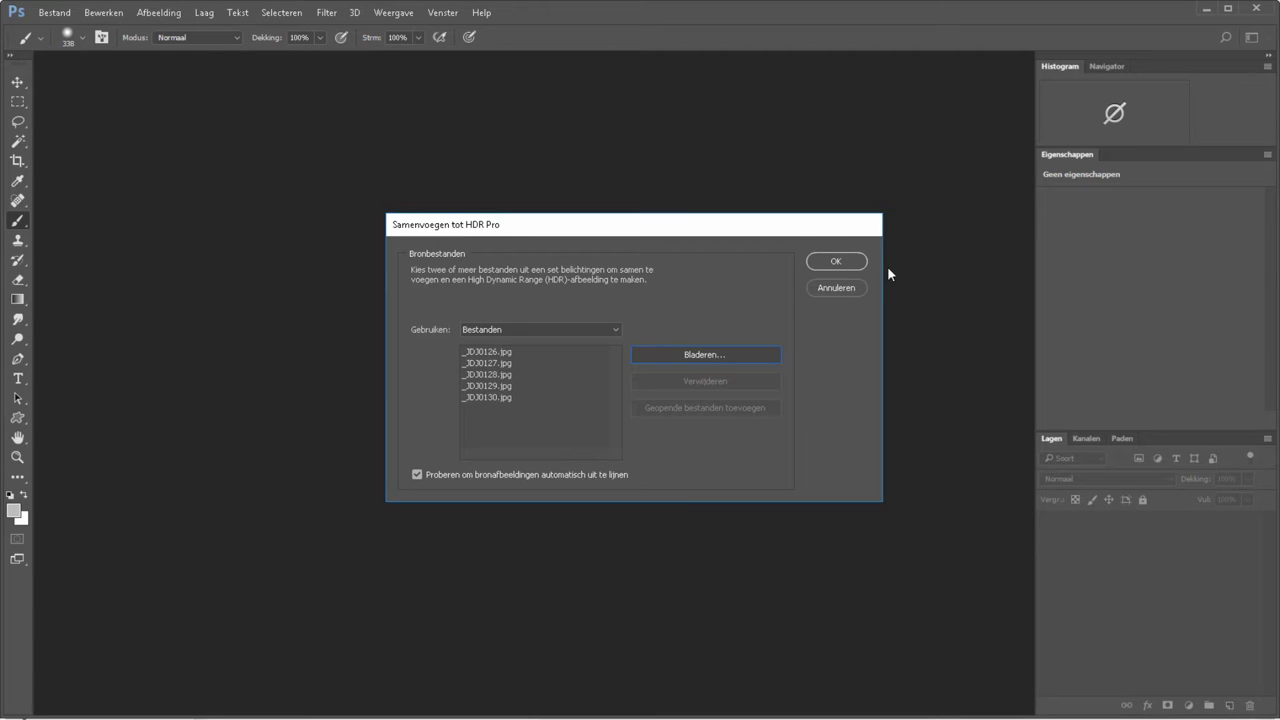
Confirm the source list to generate the 32-bit HDR Pro preview
click(834, 261)
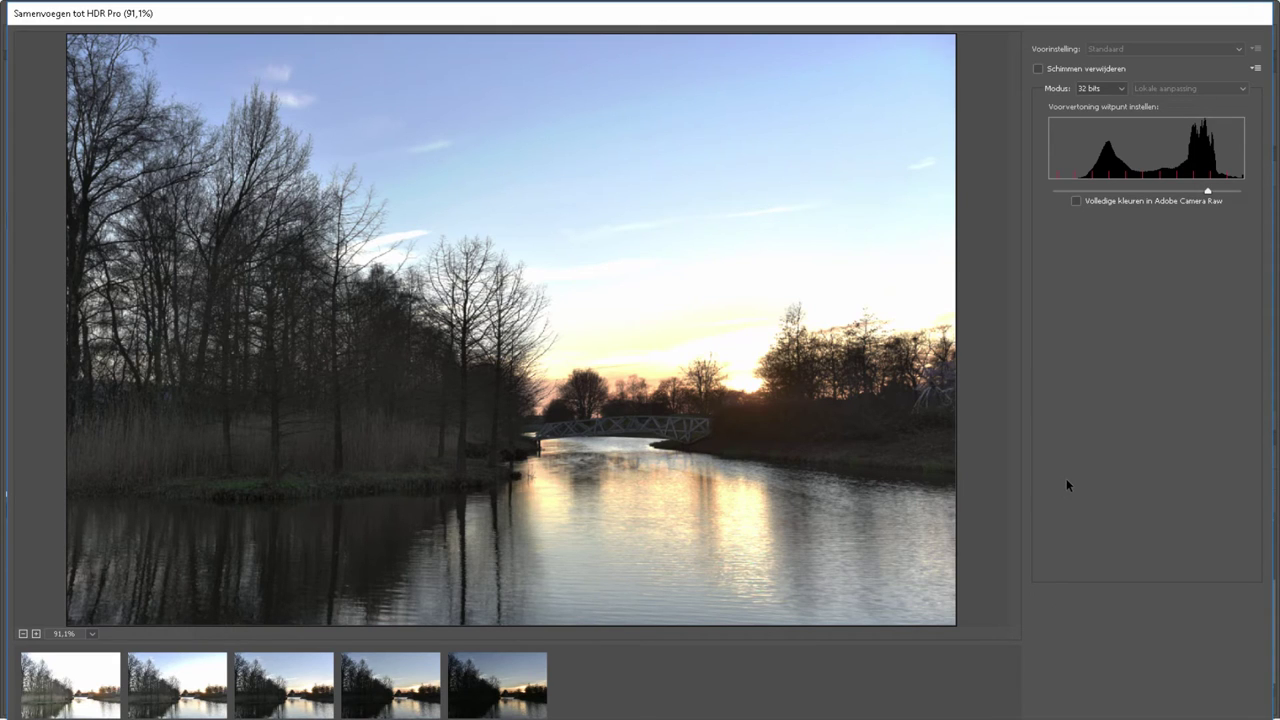
Enable Schimmen verwijderen and keep the Modus dropdown at 32 bits
click(1038, 70)
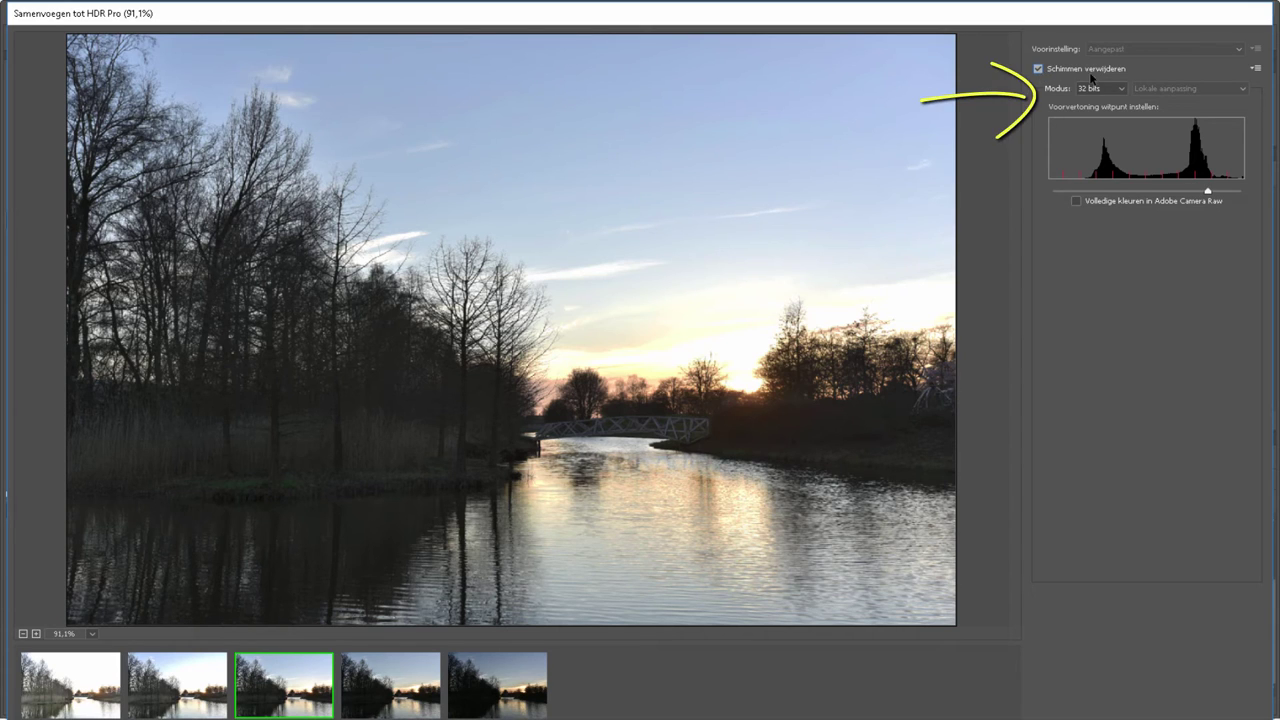
click(1122, 89)
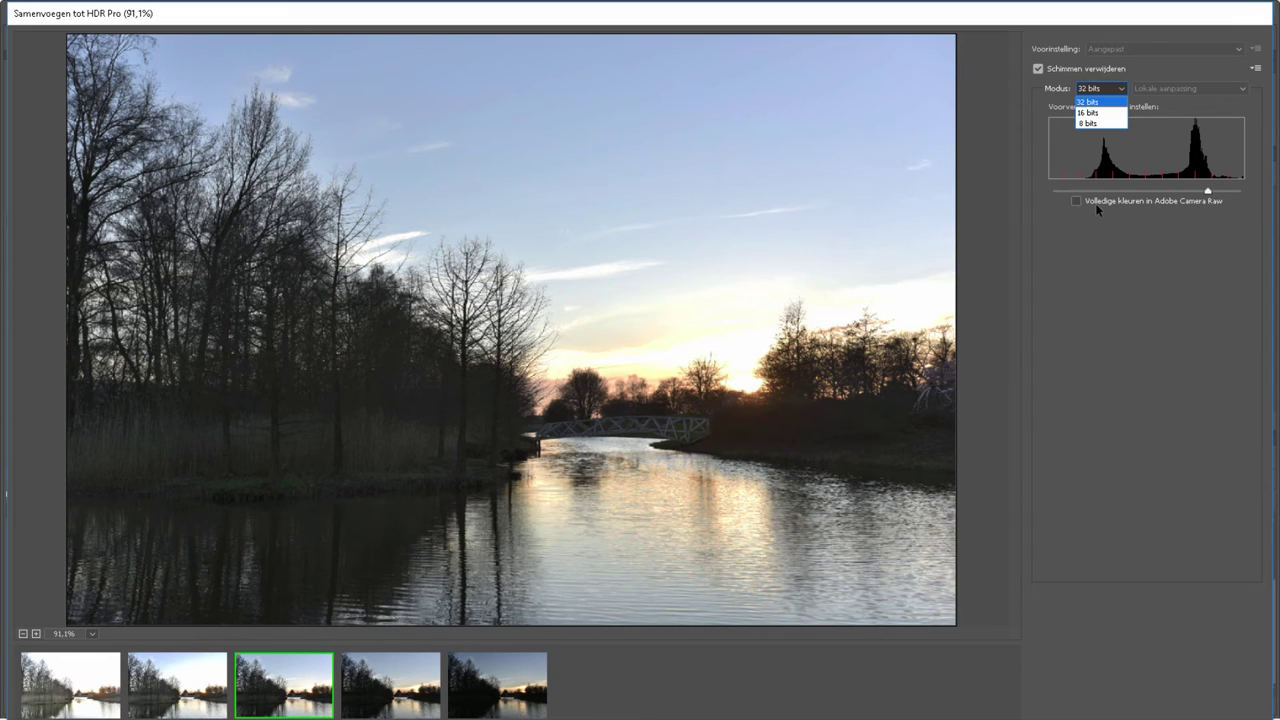
click(1068, 248)
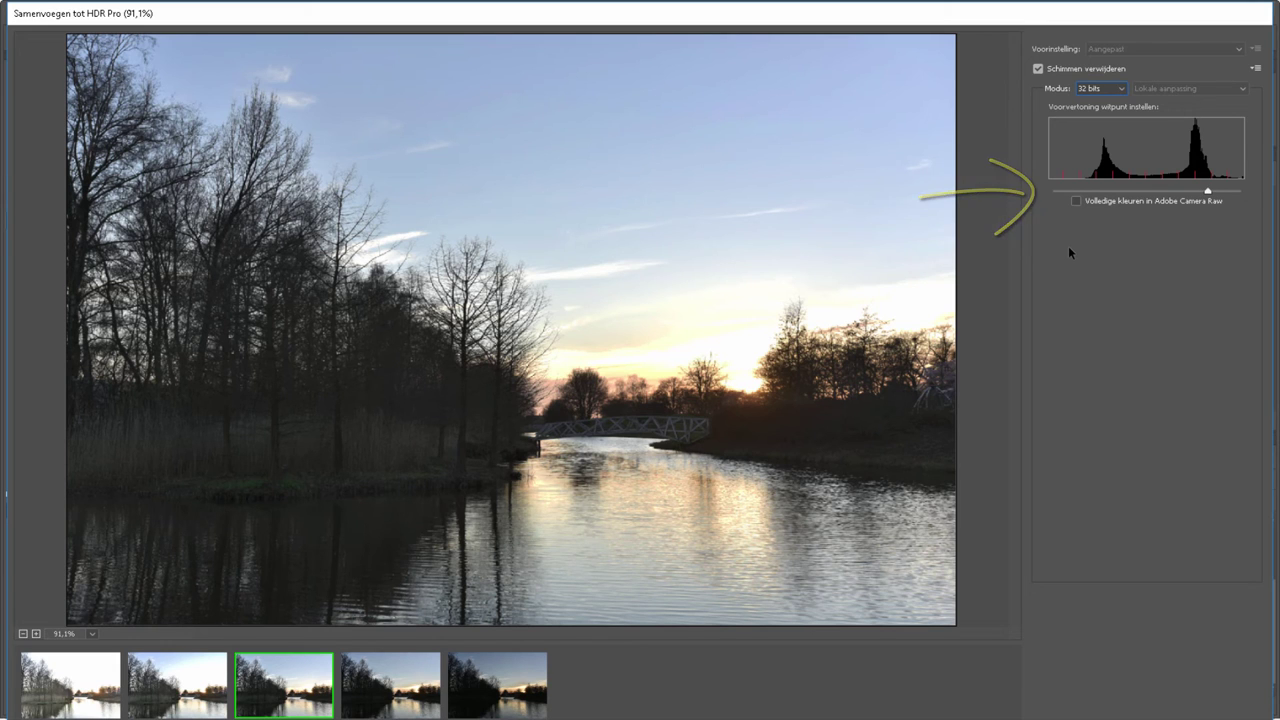
Shift the white-point slider right and complete the merge into Naamloos_HDR2
mouse_move(1207, 190)
mouse_down()
mouse_move(1231, 190)
mouse_move(1176, 192)
mouse_move(1220, 196)
mouse_up()
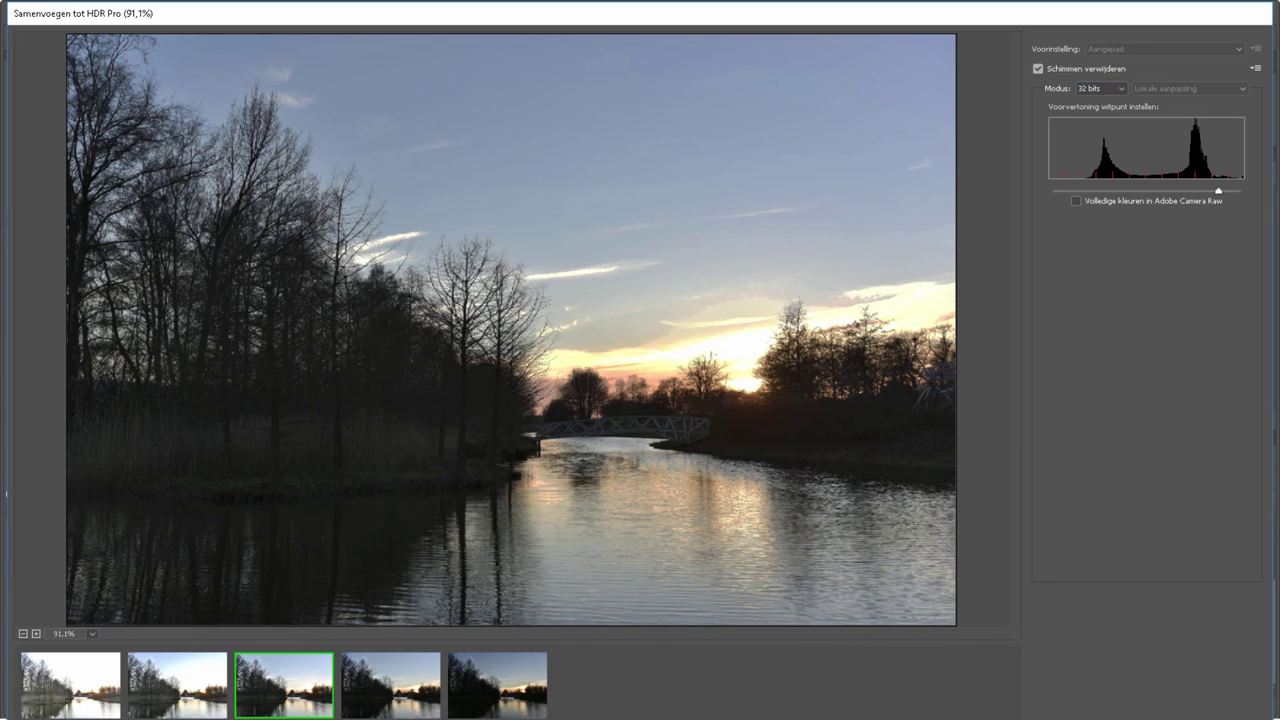
key(Return)
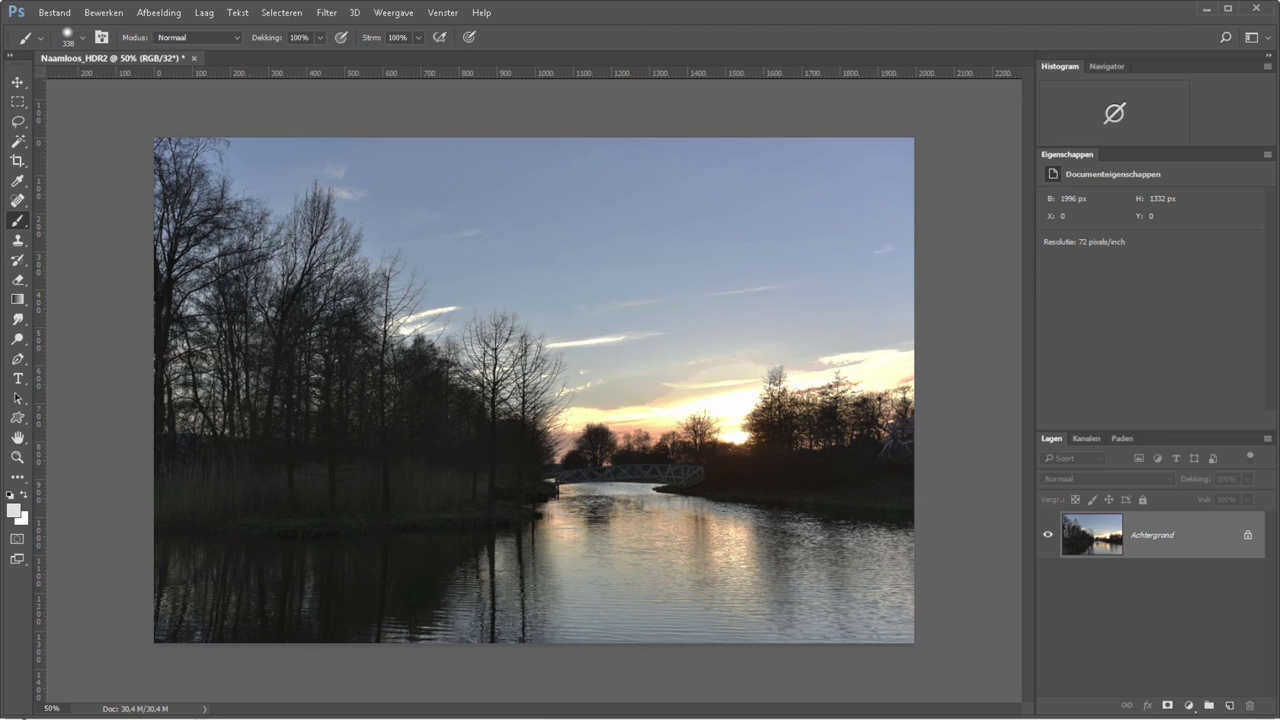
Add a Kleurtoon/verzadiging adjustment layer with Verzadiging set to +28
click(1189, 706)
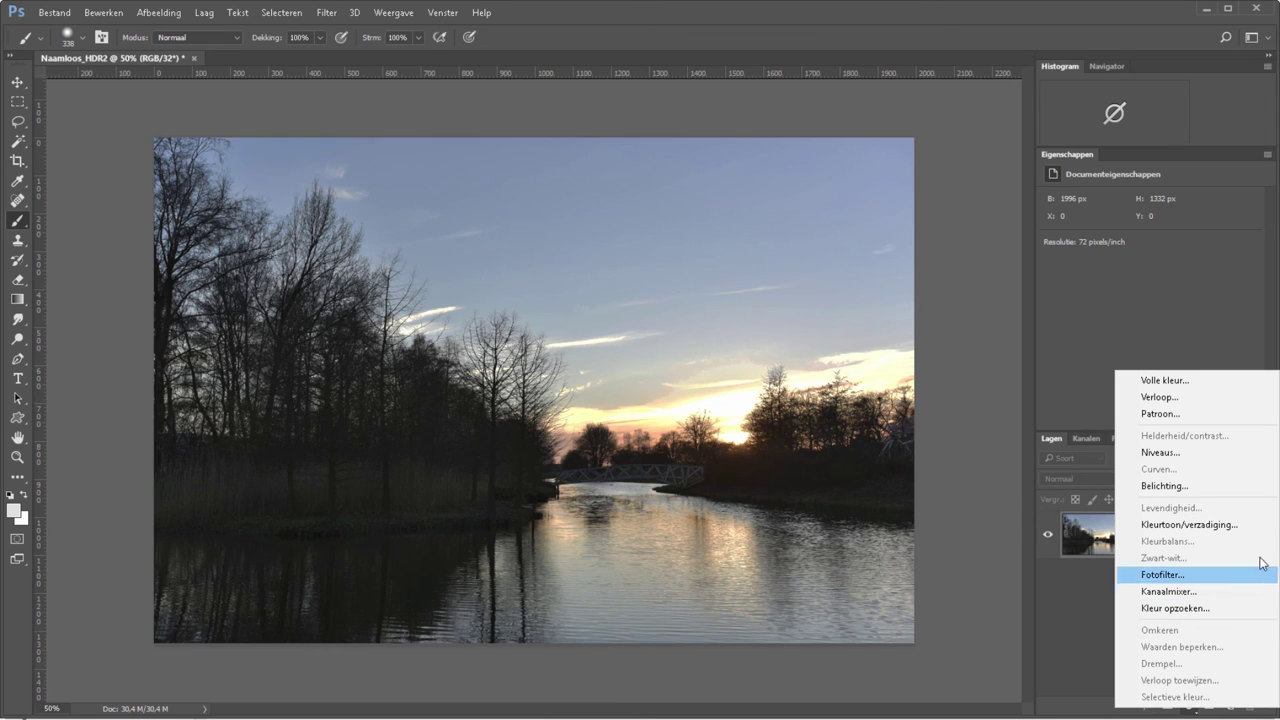
click(1210, 525)
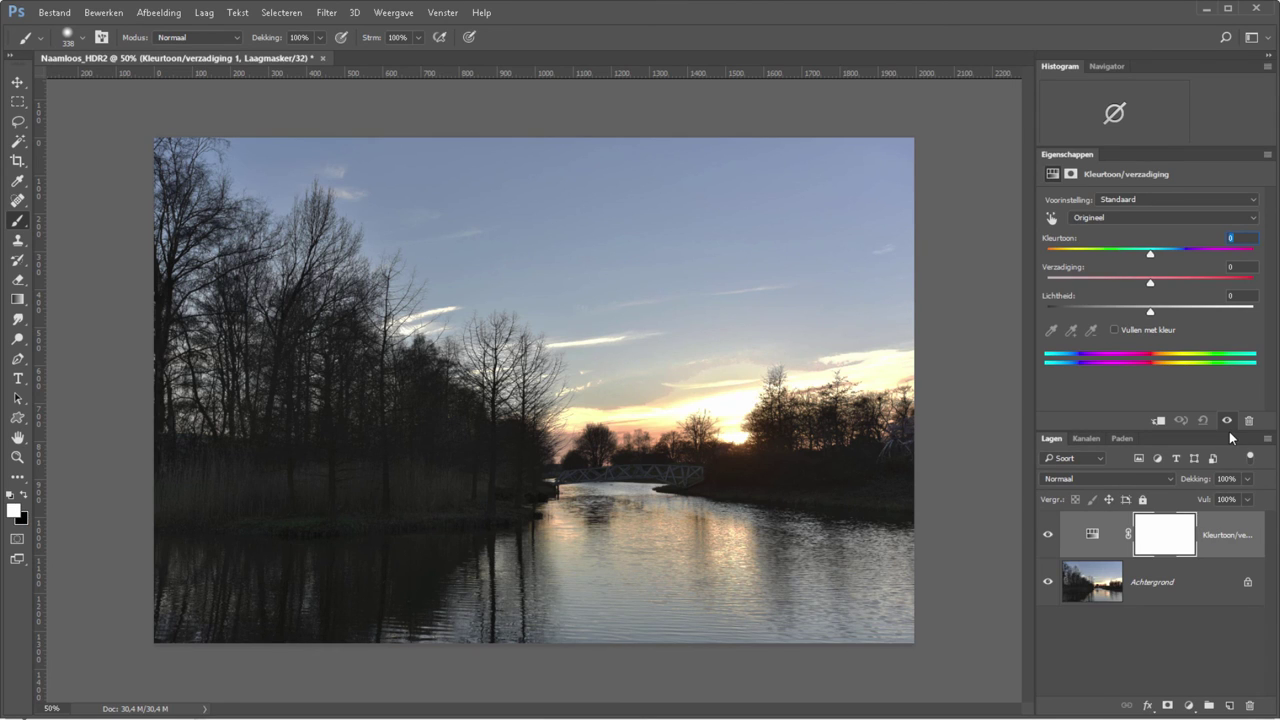
mouse_move(1150, 283)
mouse_down()
mouse_move(1121, 287)
mouse_move(1163, 283)
mouse_up()
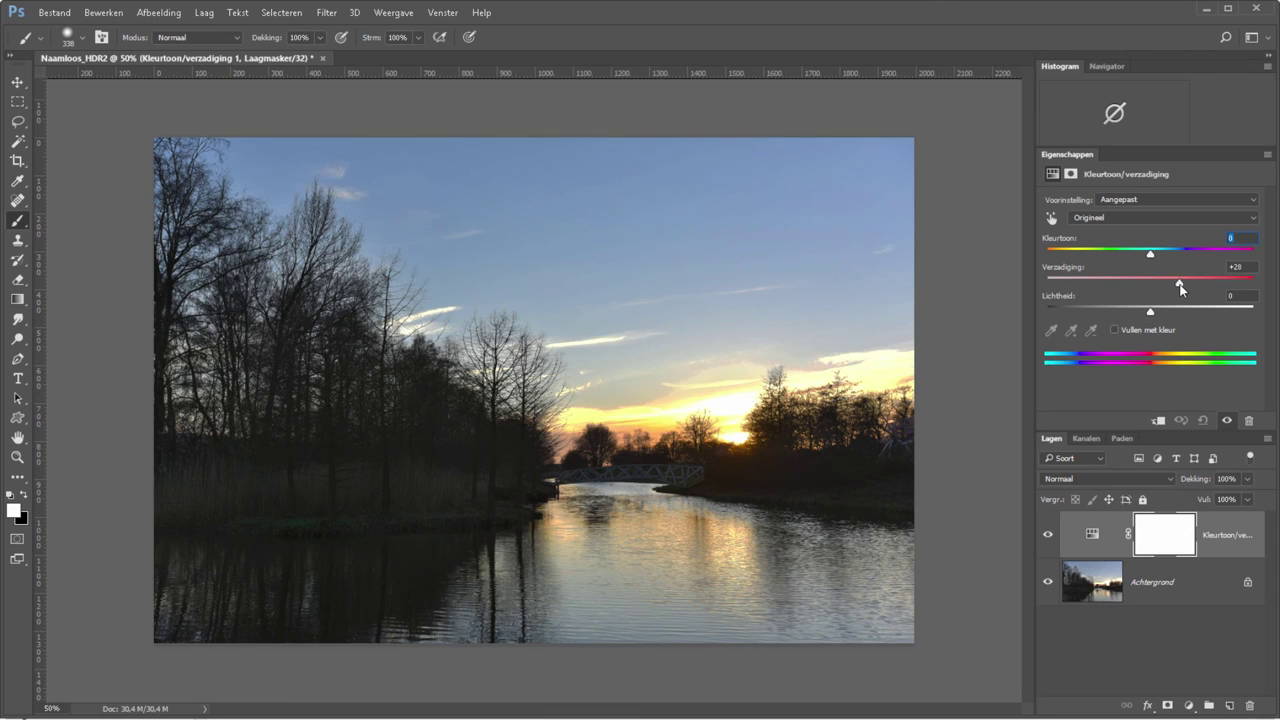